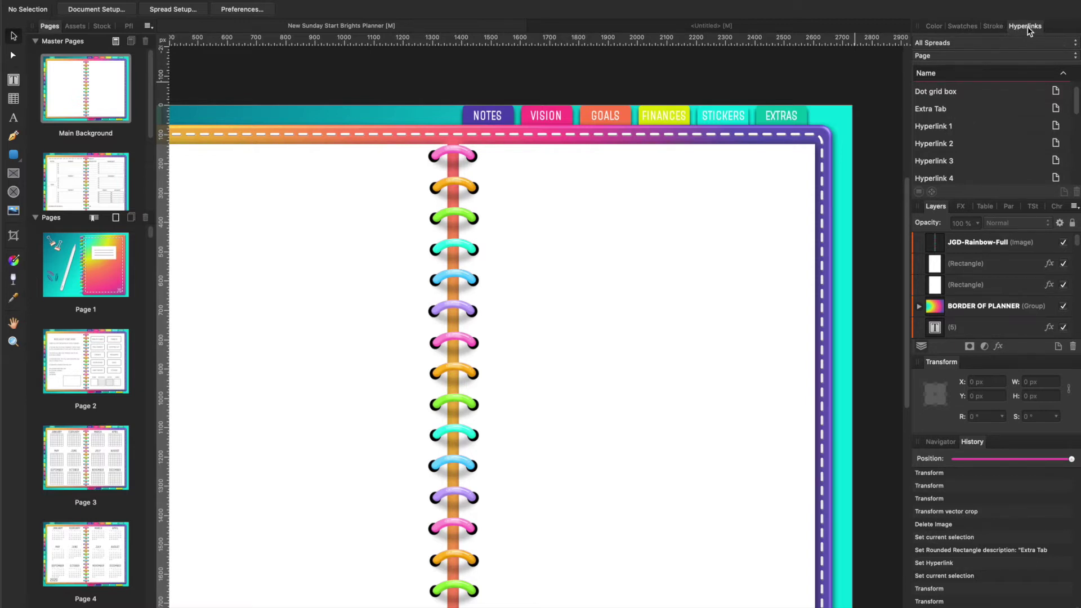
Step: Show the Hyperlinks panel, float it briefly, then dock it back with the other panels
click(383, 2)
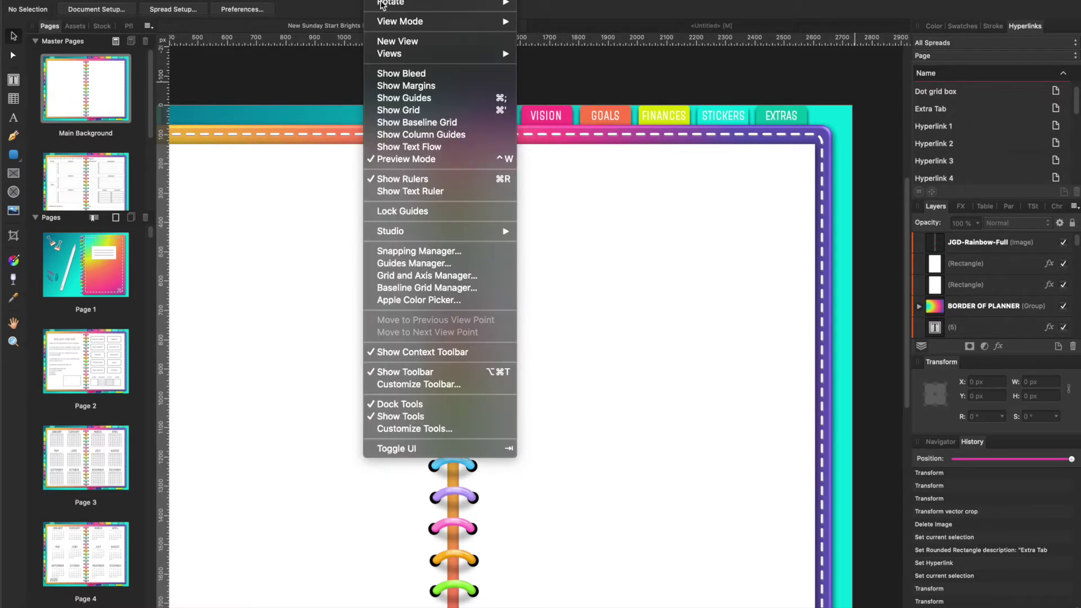
mouse_move(409, 231)
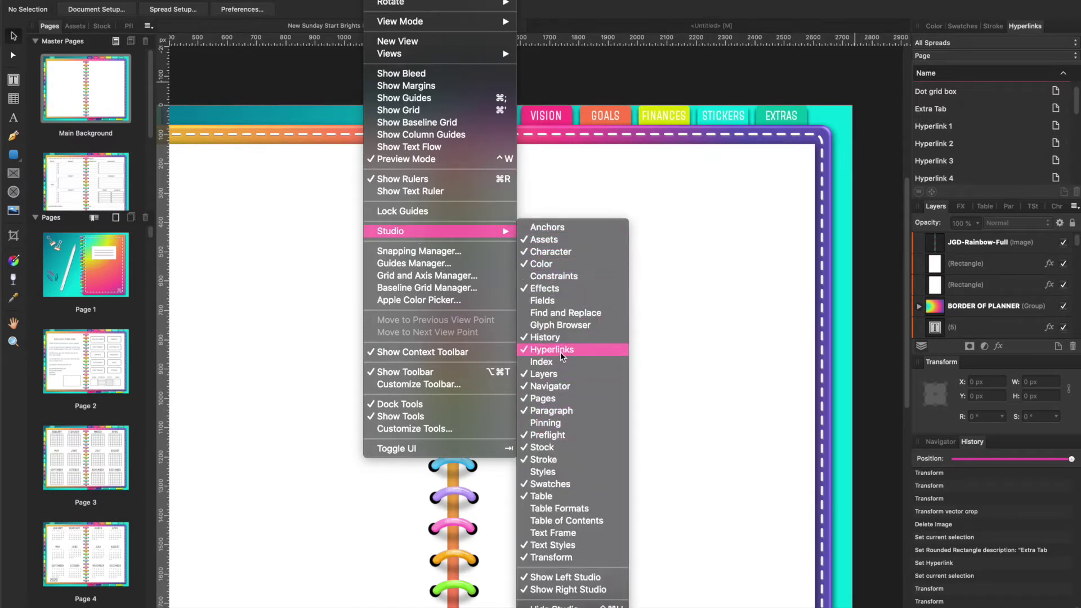
click(1031, 31)
drag(1026, 26, 948, 55)
click(715, 165)
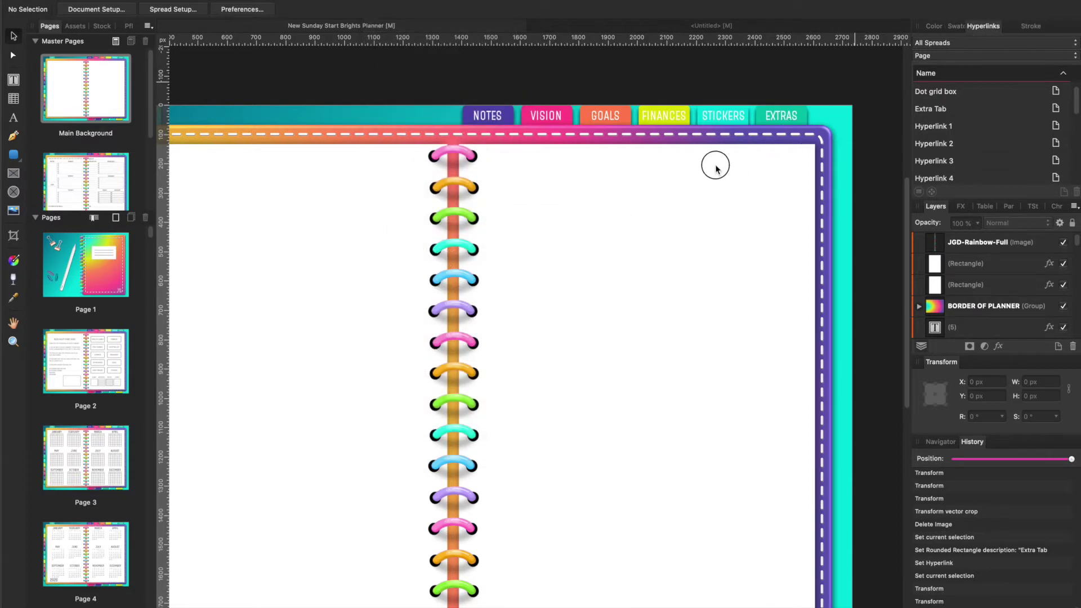
drag(715, 166, 756, 152)
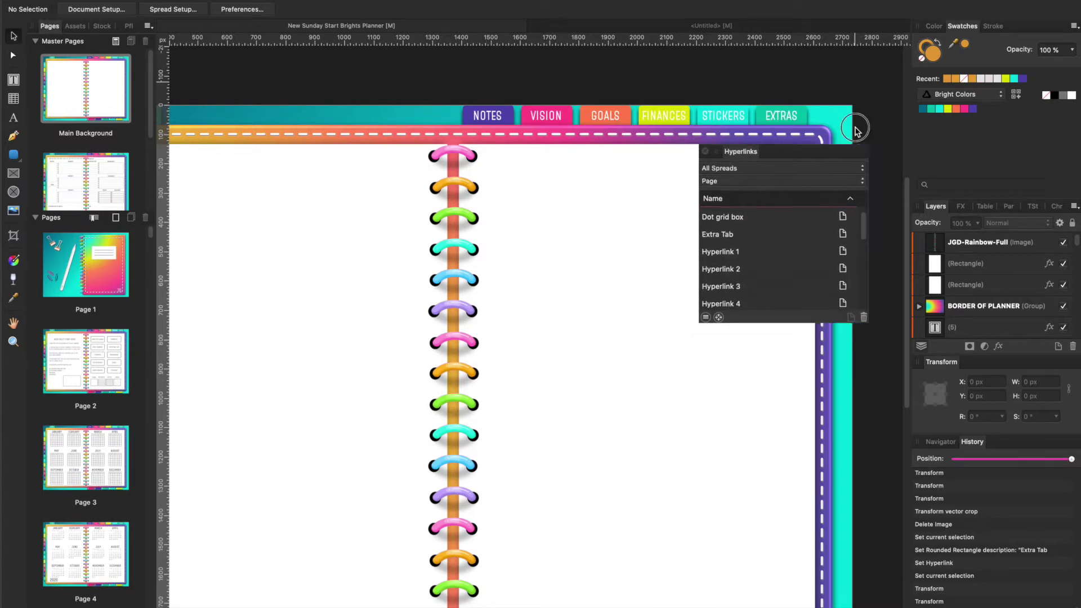
drag(855, 130, 1067, 27)
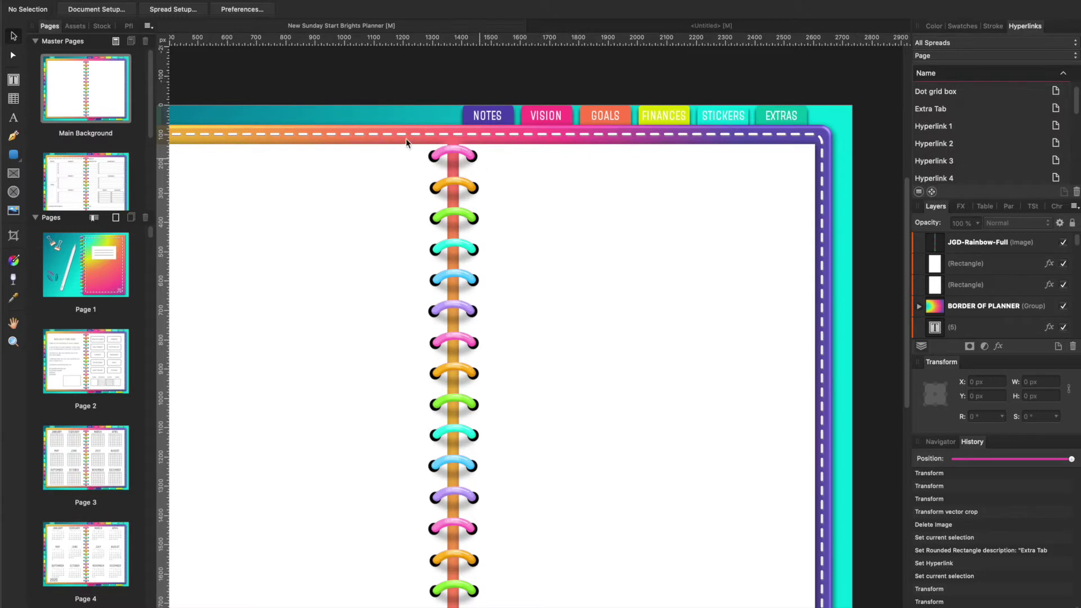
scroll(946, 98, up, 1)
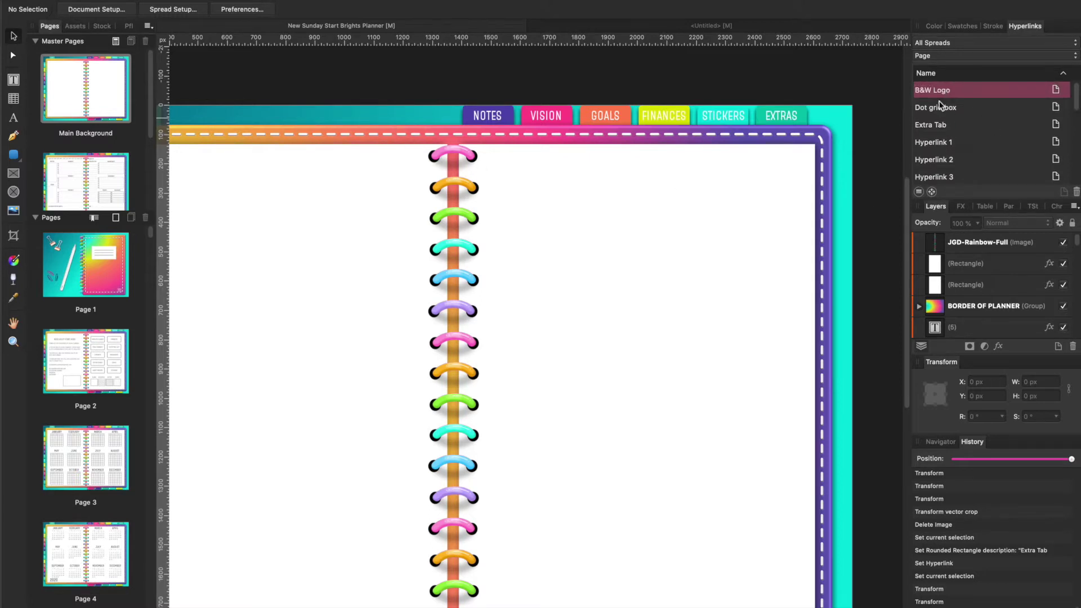
scroll(940, 104, down, 1)
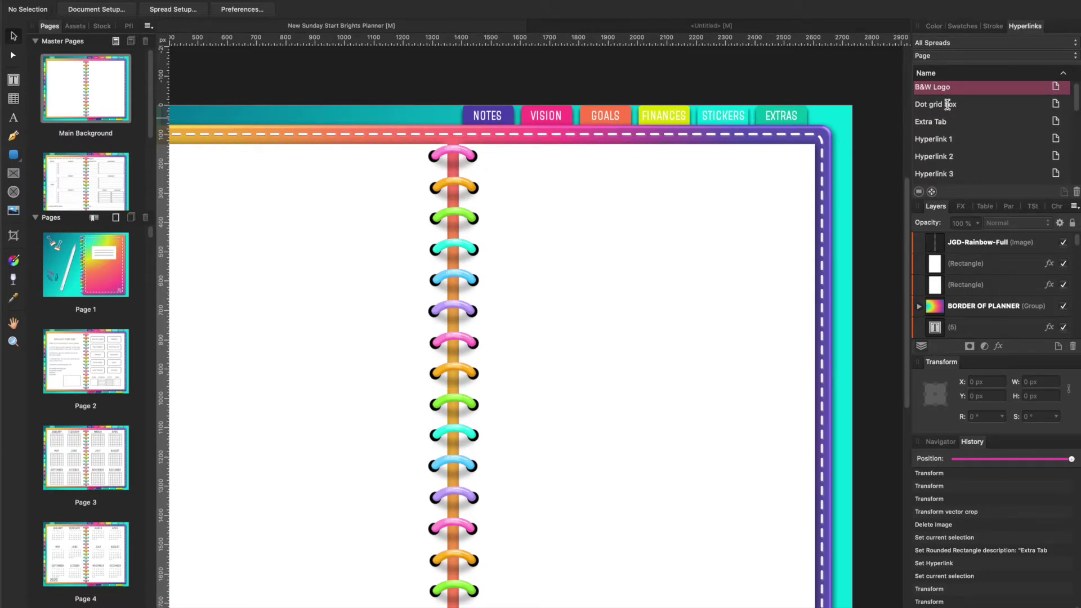
scroll(938, 121, down, 1)
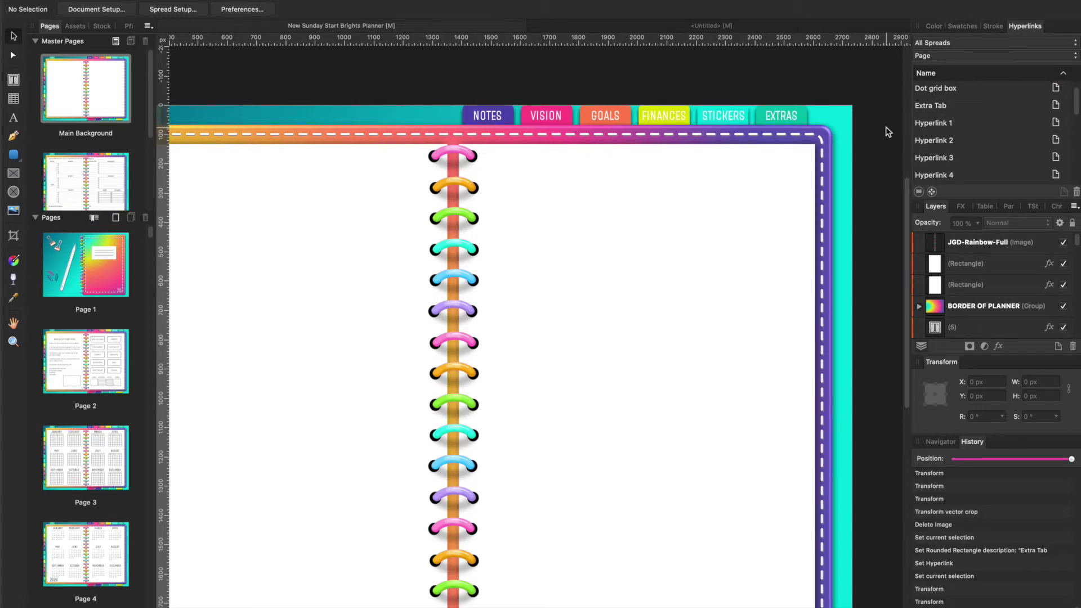
Step: Check Hyperlink 1's properties (Page 1), then jump to its source, the HOME tab
click(932, 121)
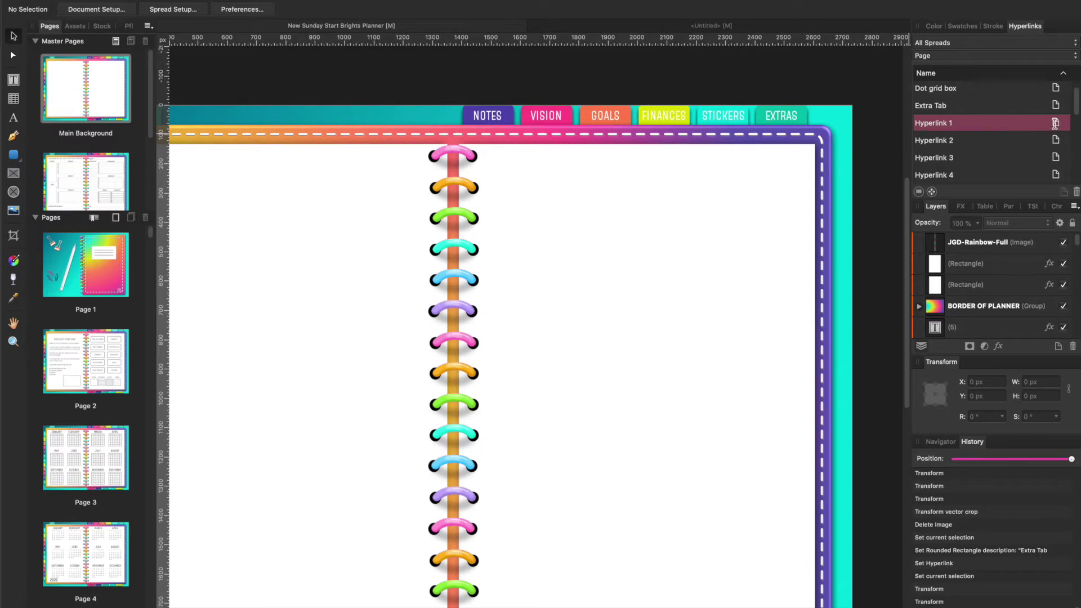
click(1056, 123)
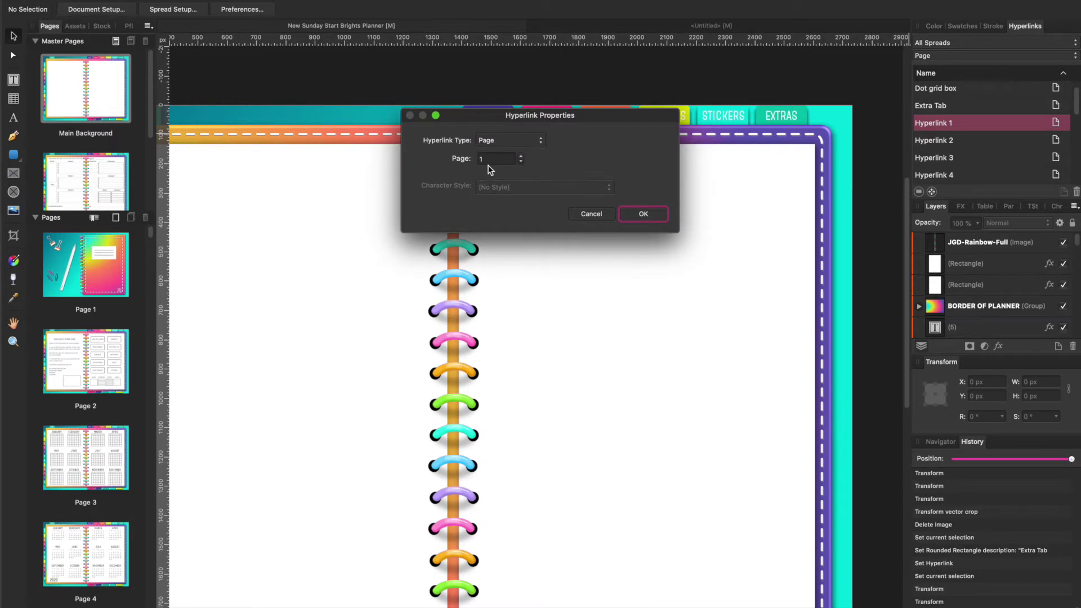
click(592, 213)
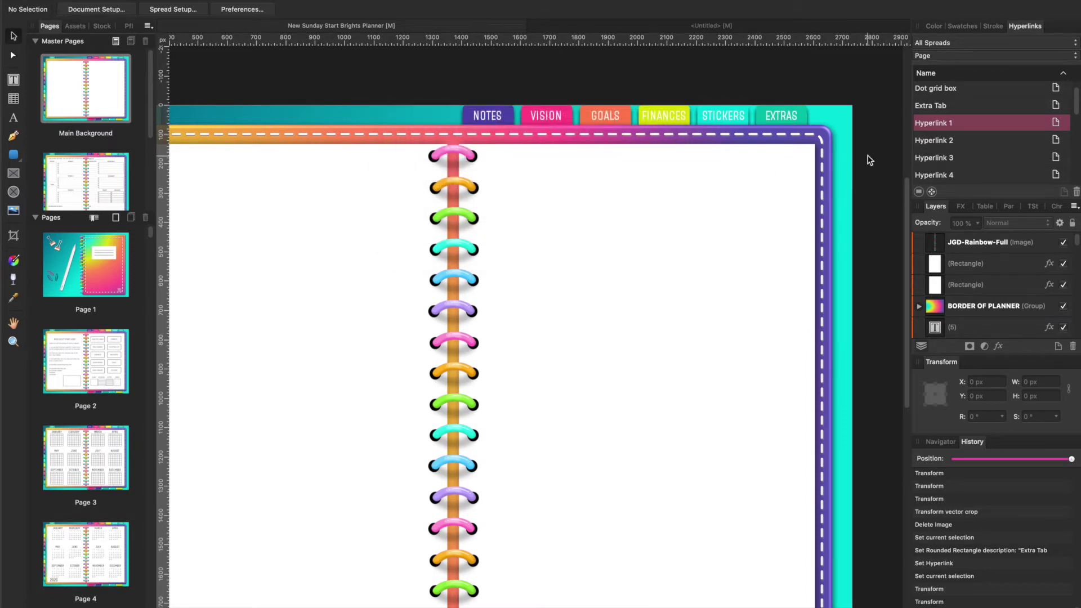
click(940, 144)
click(939, 124)
click(916, 192)
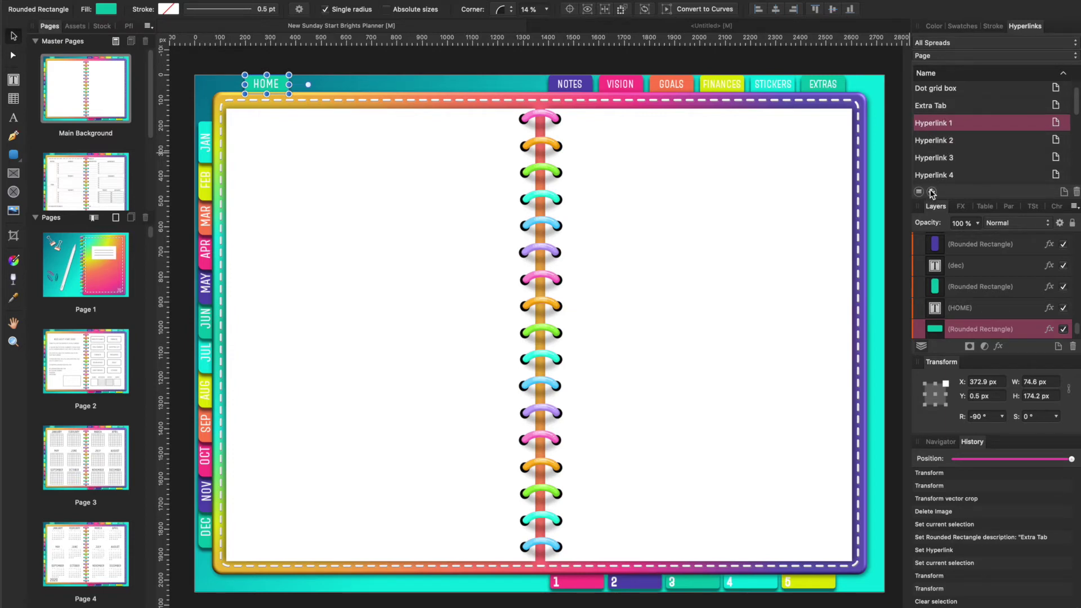
Step: Go to Hyperlink 1's target page, then open the Main Background master and select the NOTES tab rectangle
click(933, 193)
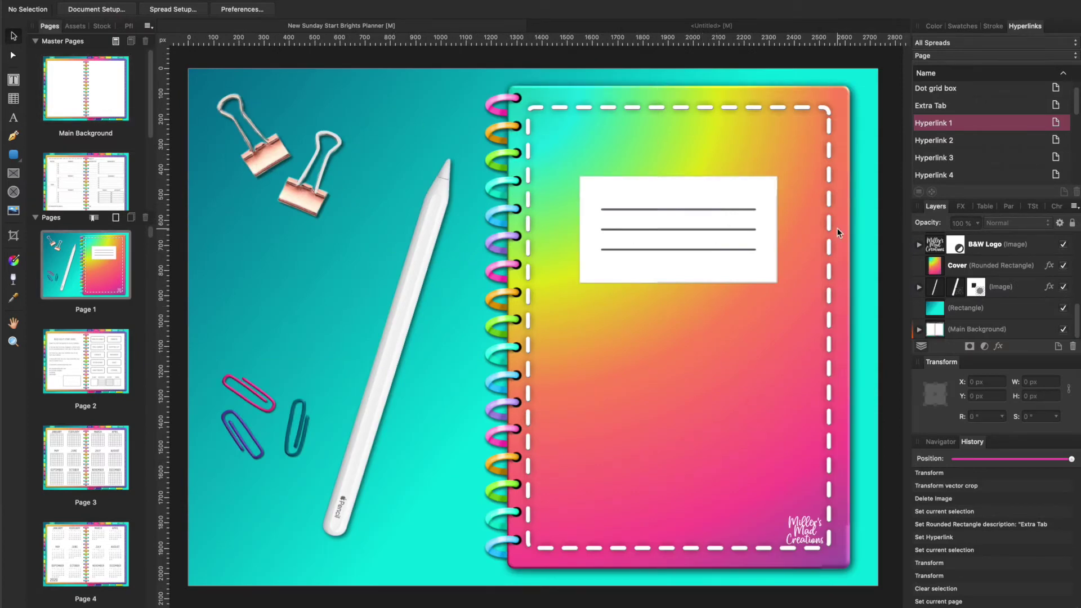
double_click(97, 77)
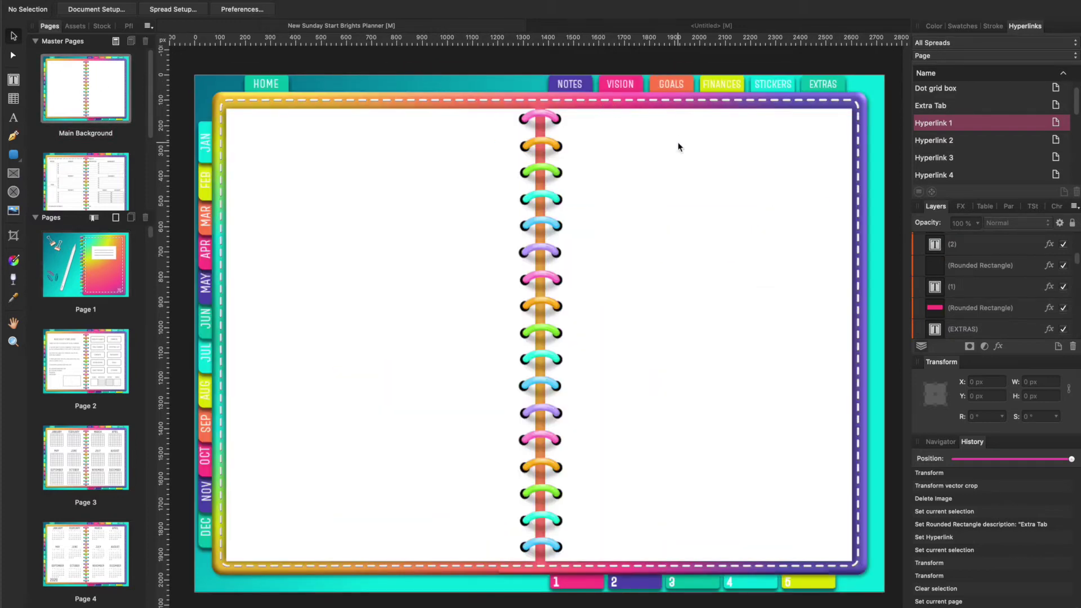
scroll(701, 181, right, 3)
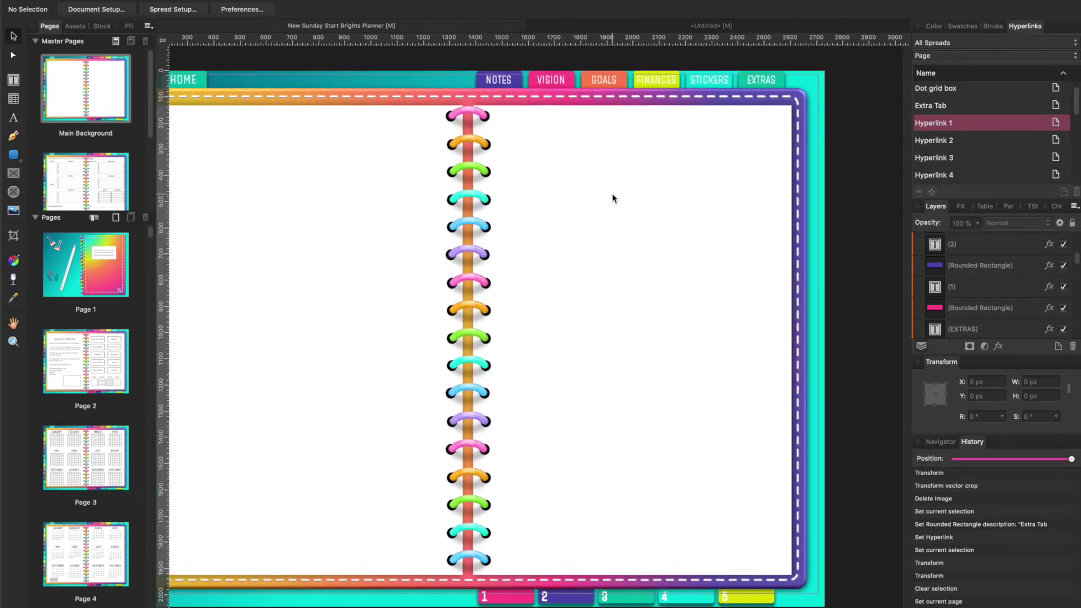
scroll(612, 196, up, 4)
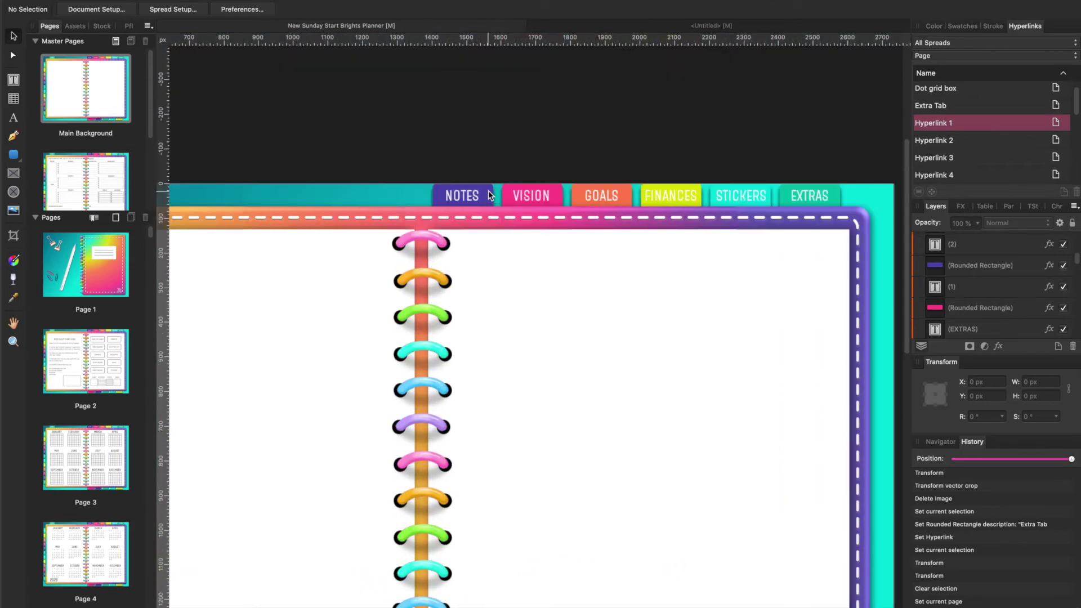
click(489, 196)
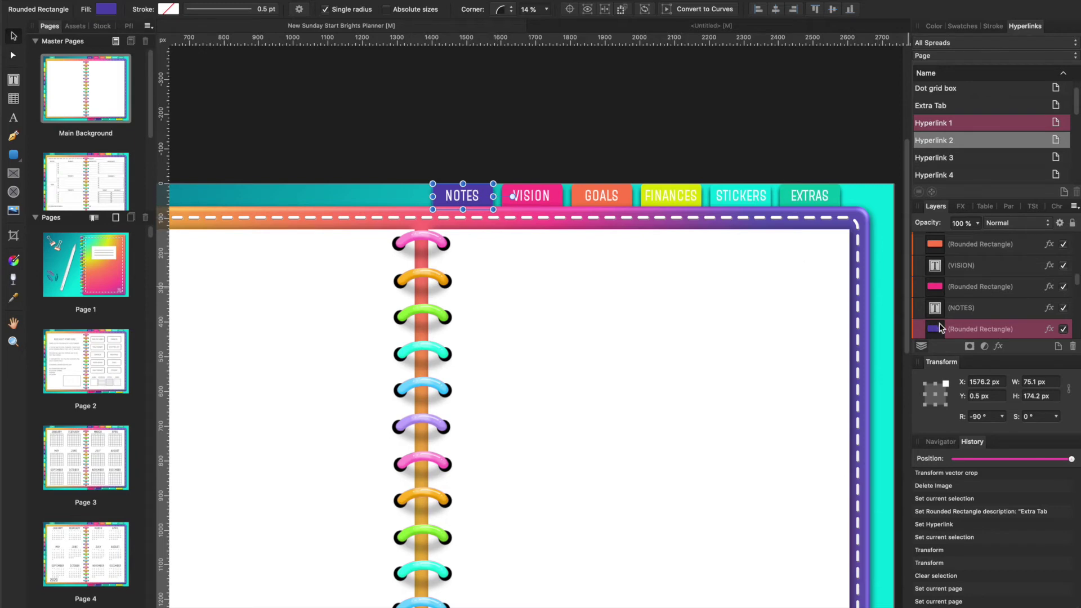
Step: Rename the NOTES rounded rectangle's layer to 'Notes Tab', then select Hyperlink 2 in the list
double_click(970, 330)
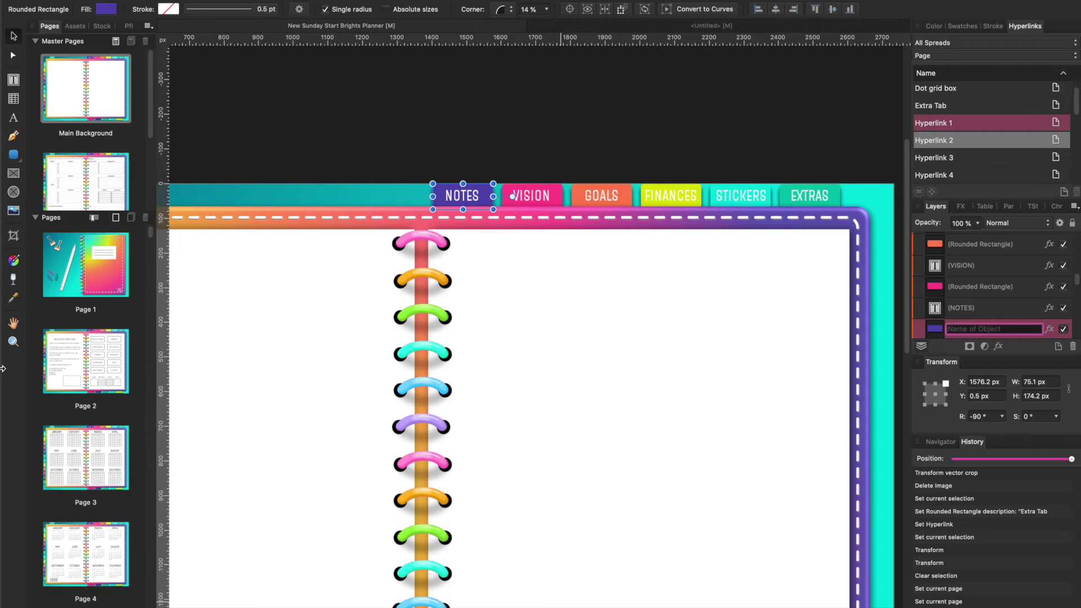
text(Notes Tab)
key(Return)
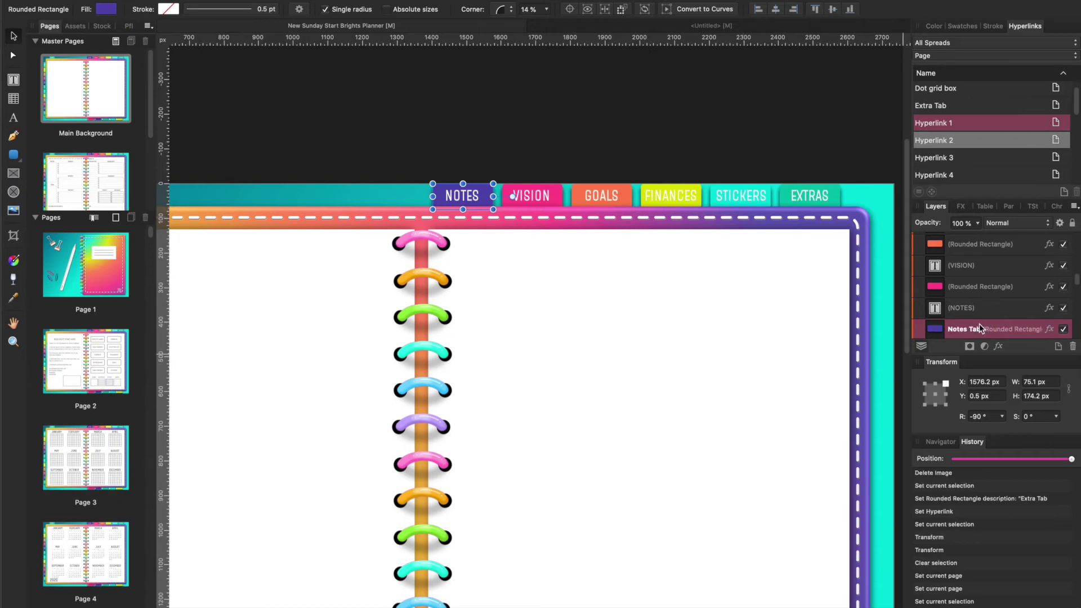
click(964, 138)
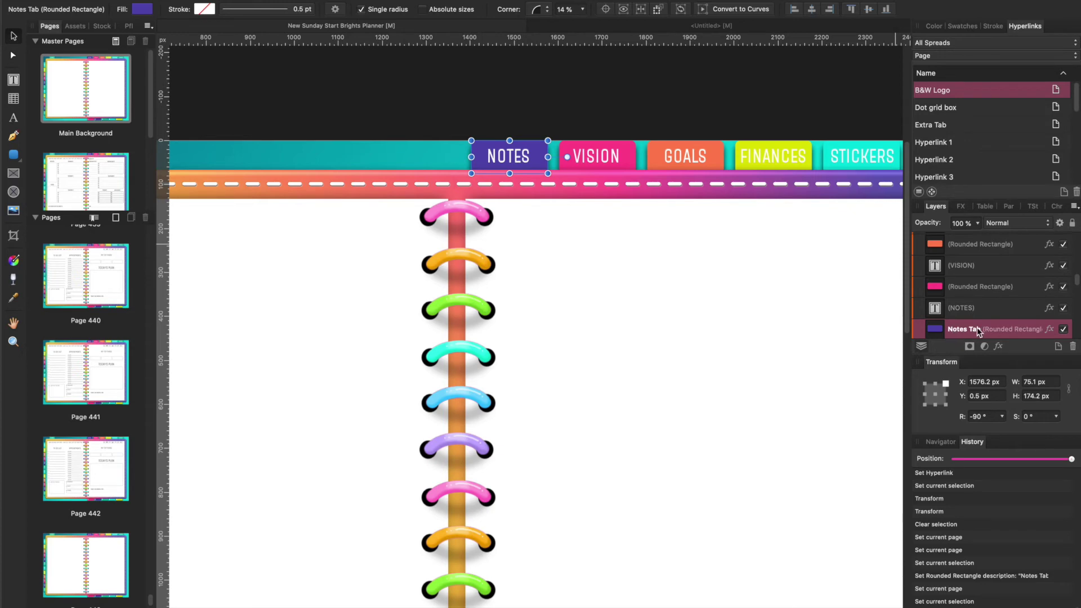
Step: Insert a hyperlink on the Notes Tab rectangle with type Page, targeting page 4
right_click(536, 155)
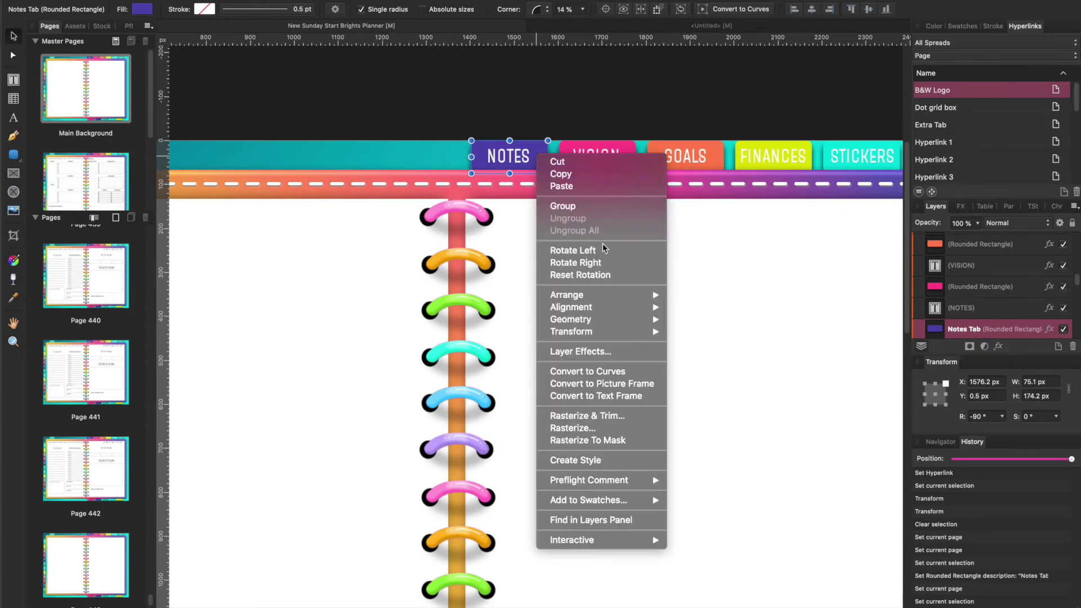
mouse_move(654, 539)
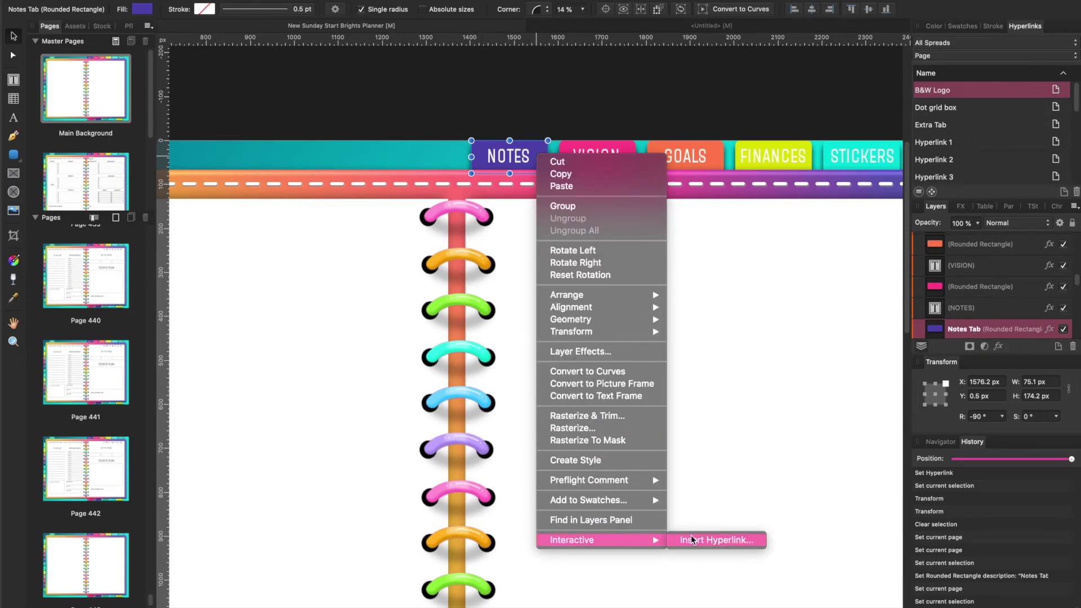
click(691, 535)
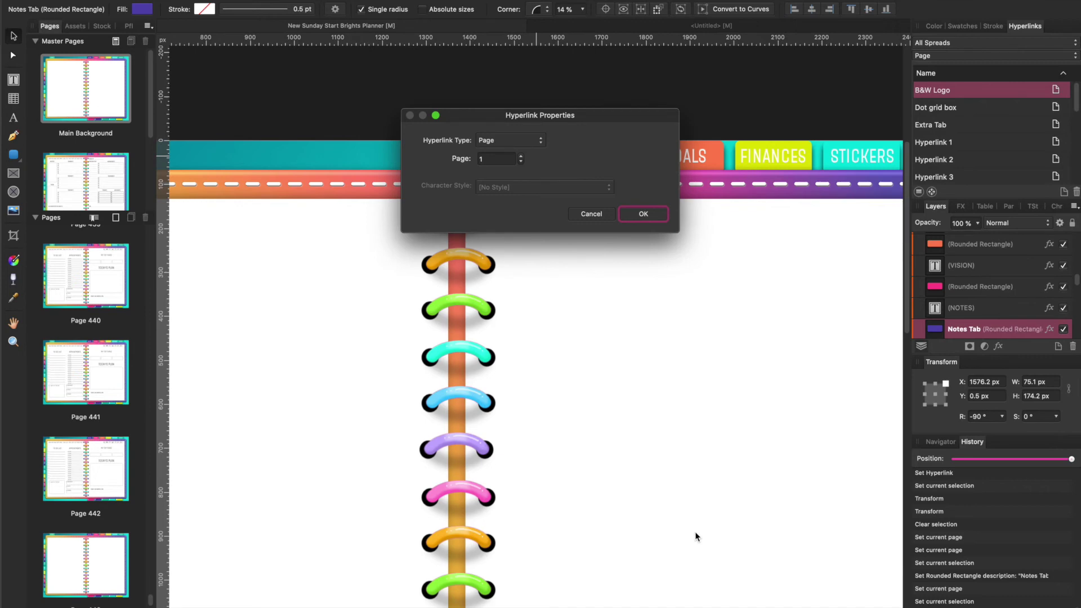
click(490, 160)
text(443)
click(635, 214)
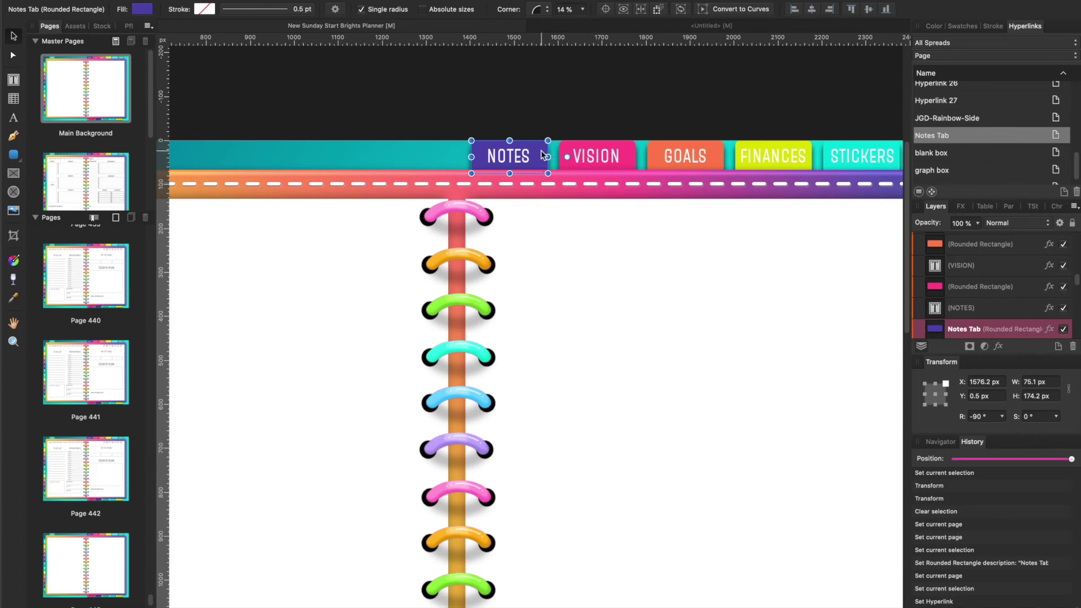
scroll(943, 106, up, 1)
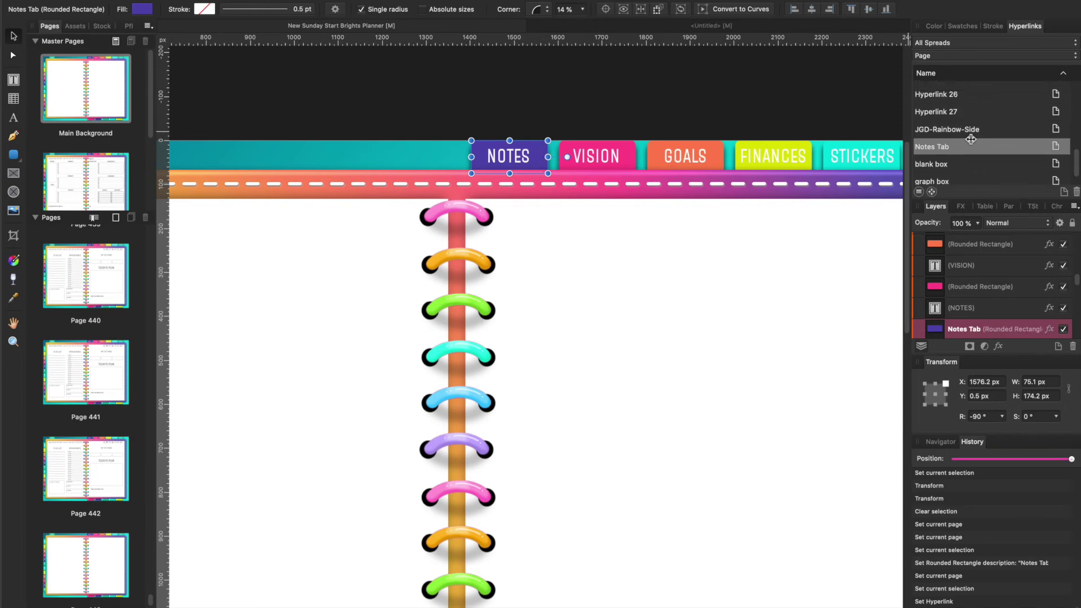
scroll(939, 129, up, 2)
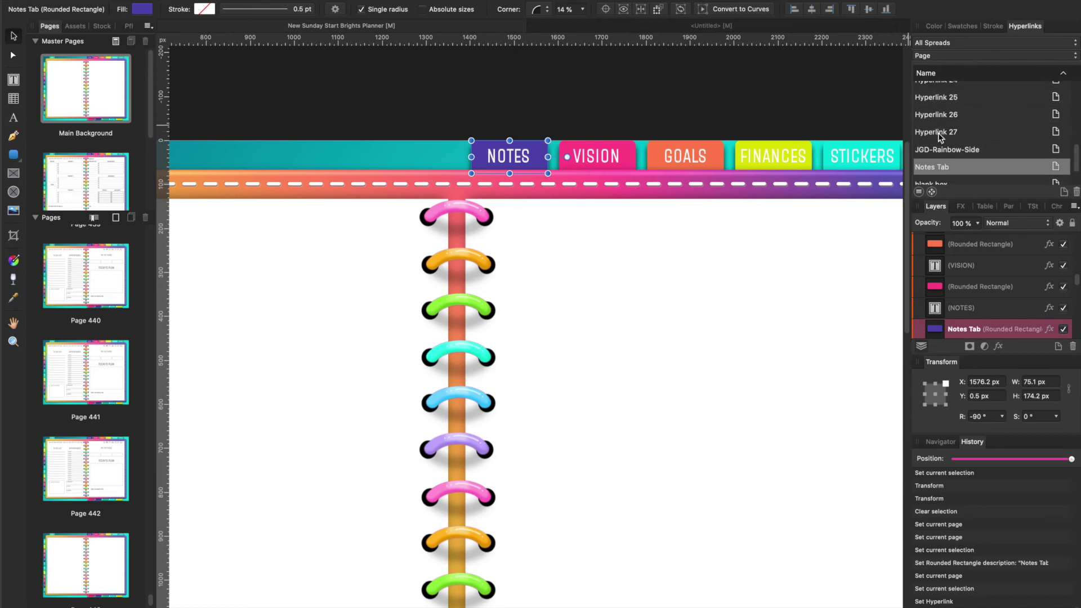
click(940, 134)
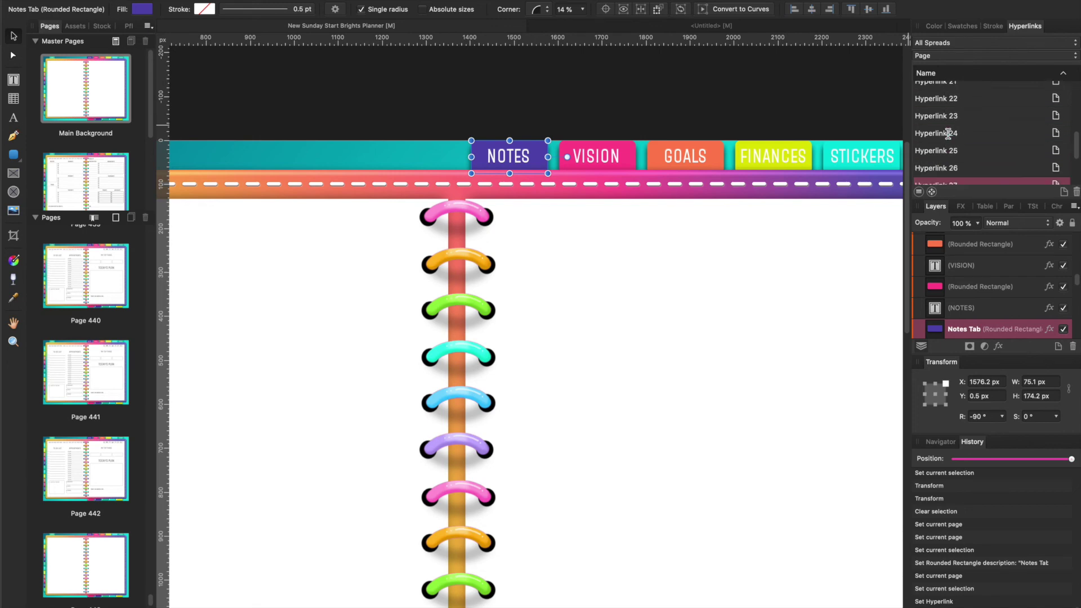
scroll(947, 138, down, 2)
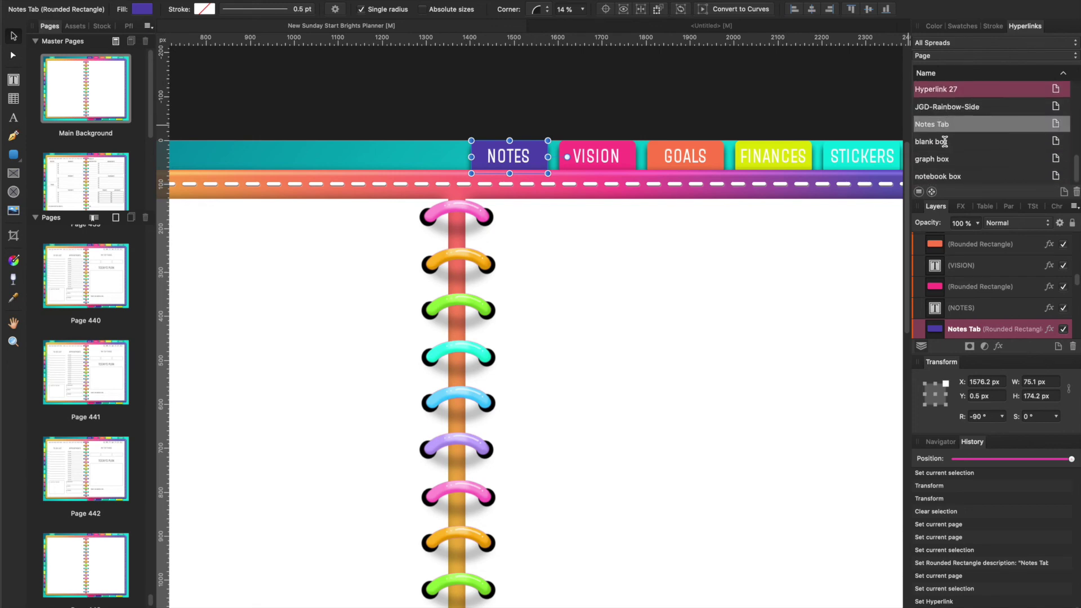